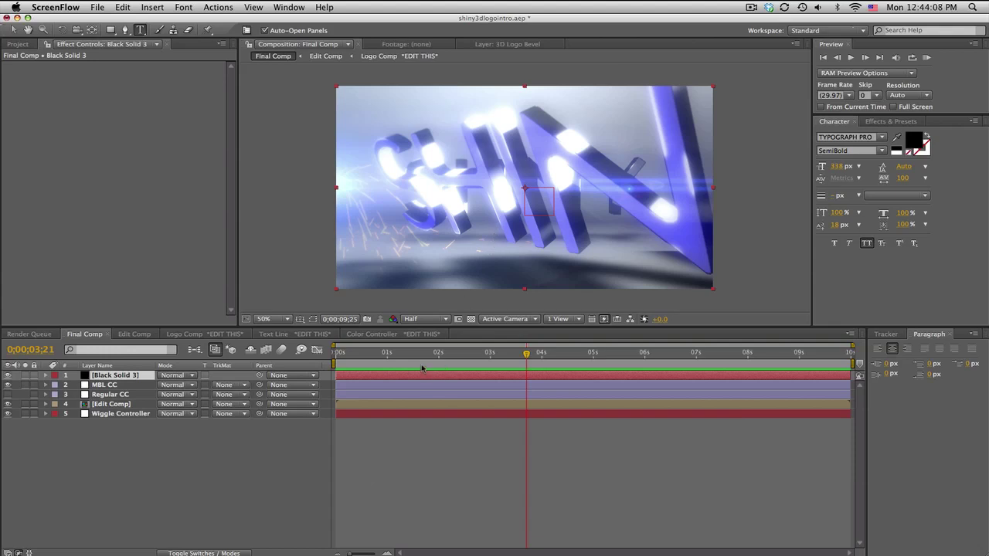
# Step: Scrub Final Comp near three seconds, then RAM-preview the original SHINY logo intro
pyautogui.click(528, 355)
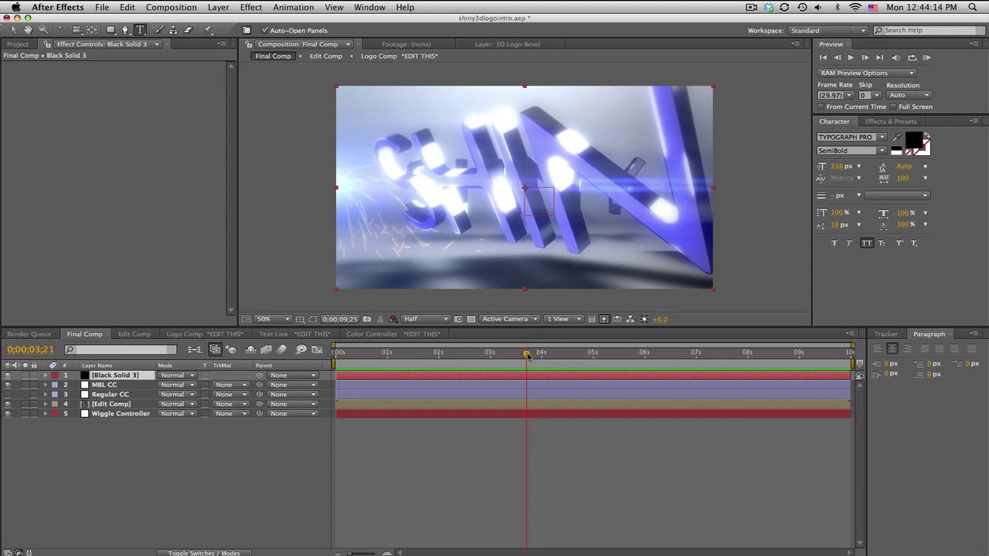
pyautogui.click(503, 355)
pyautogui.moveTo(503, 355); pyautogui.dragTo(504, 356)
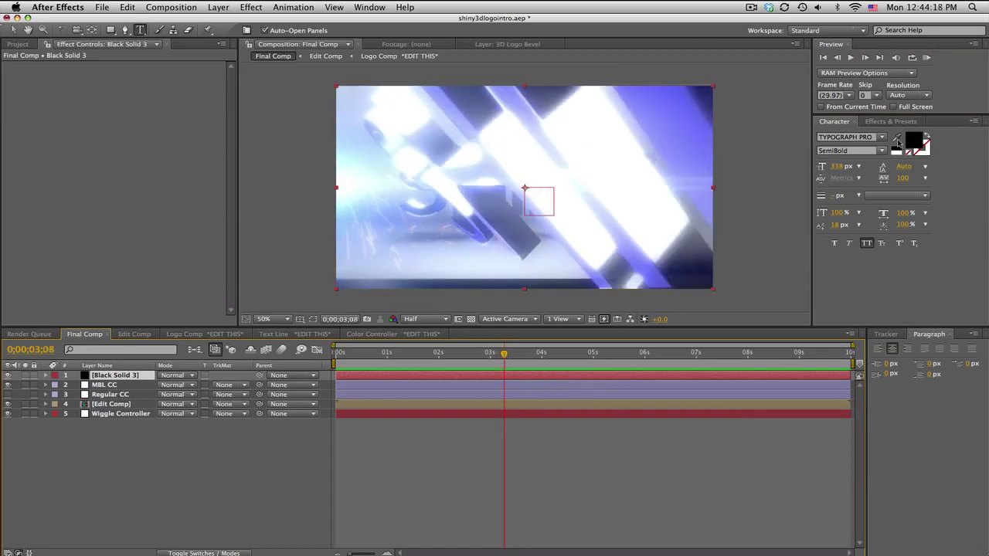
pyautogui.click(928, 60)
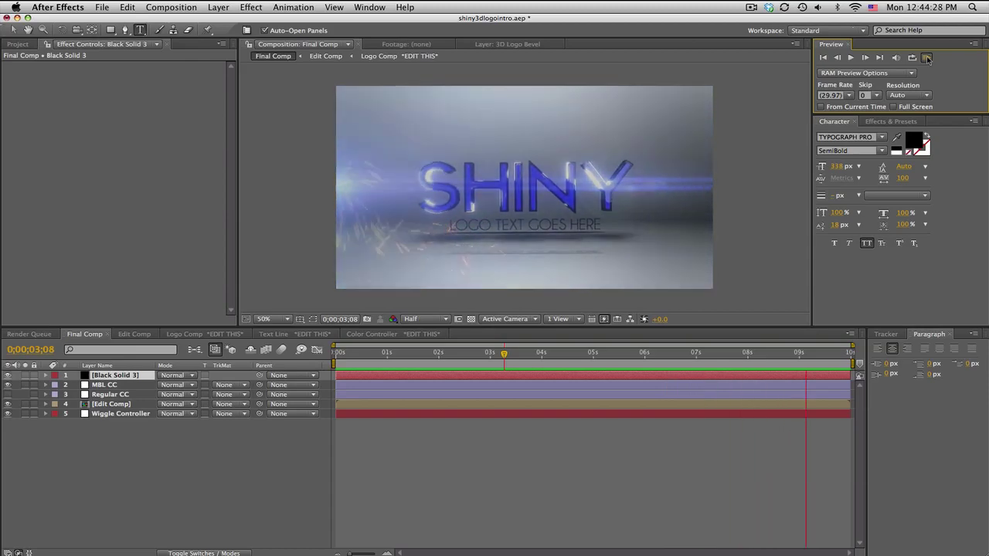
# Step: Stop the preview and scrub around five seconds to review SHINY above its tagline
pyautogui.click(928, 59)
pyautogui.moveTo(545, 357); pyautogui.dragTo(724, 363)
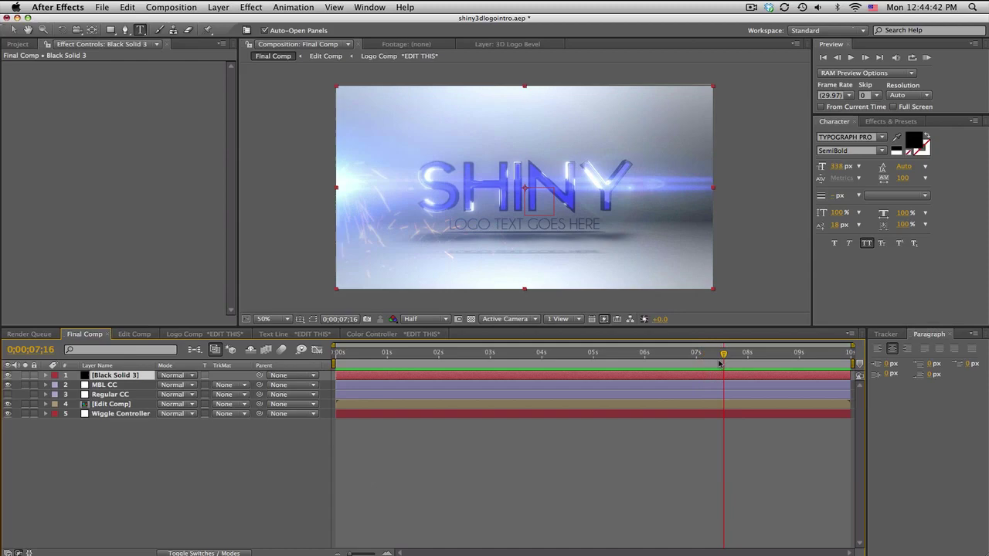
pyautogui.moveTo(647, 354)
pyautogui.mouseDown()
pyautogui.moveTo(515, 354)
pyautogui.moveTo(667, 352)
pyautogui.mouseUp()
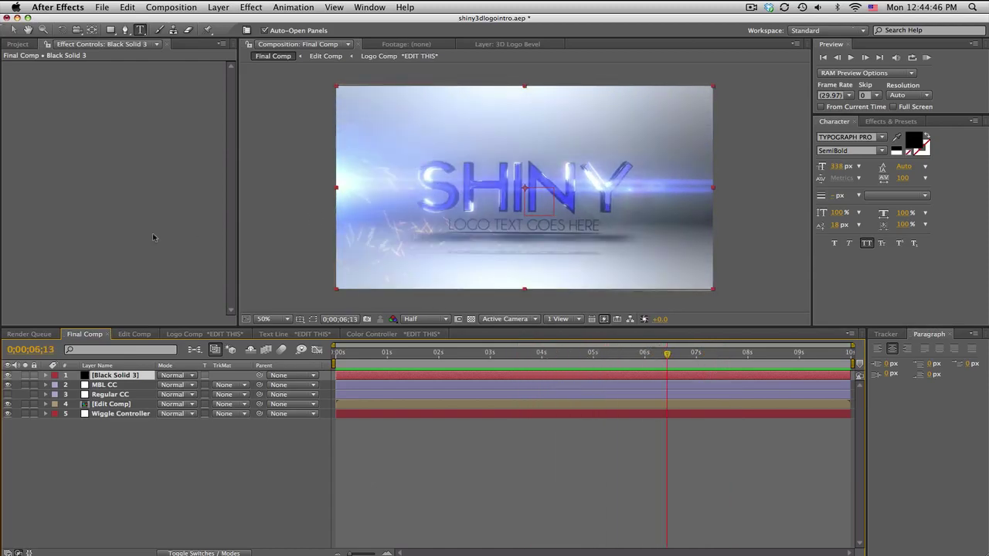
# Step: In Logo Comp *EDIT THIS*, retype the SHINY logo text as 'logo'
pyautogui.click(228, 335)
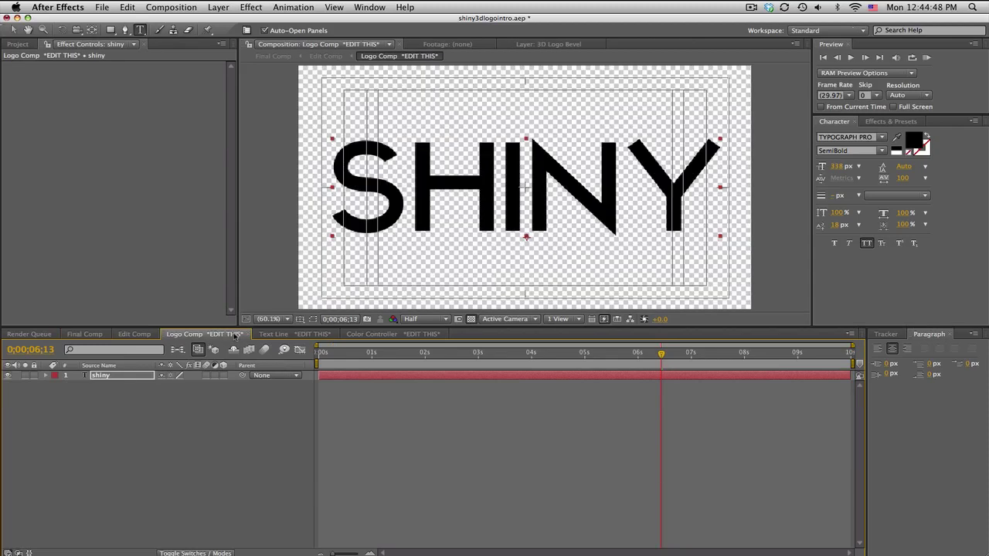
pyautogui.doubleClick(132, 377)
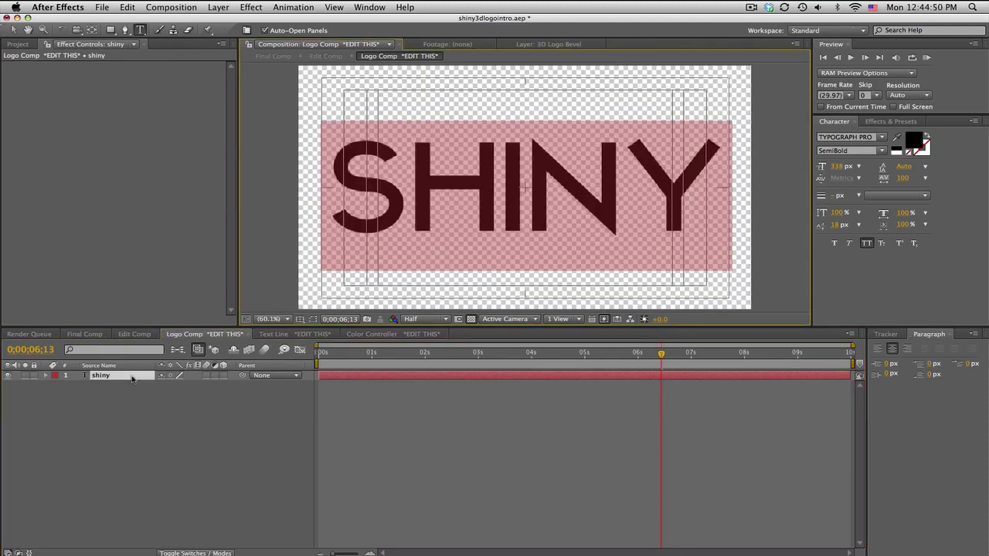
pyautogui.write('logo')
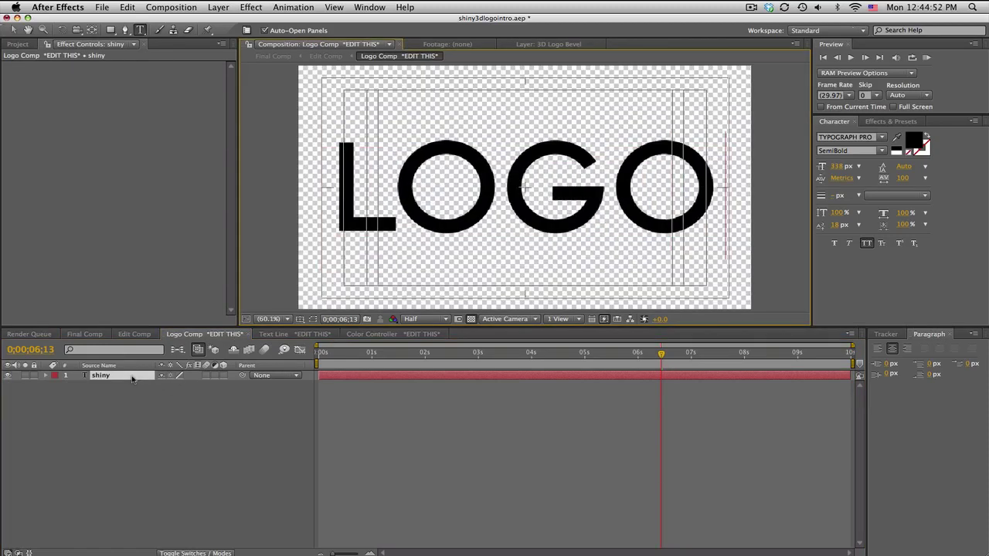
pyautogui.click(328, 410)
# Step: Back in Final Comp, scrub from about four seconds to the end to check the LOGO title
pyautogui.click(86, 334)
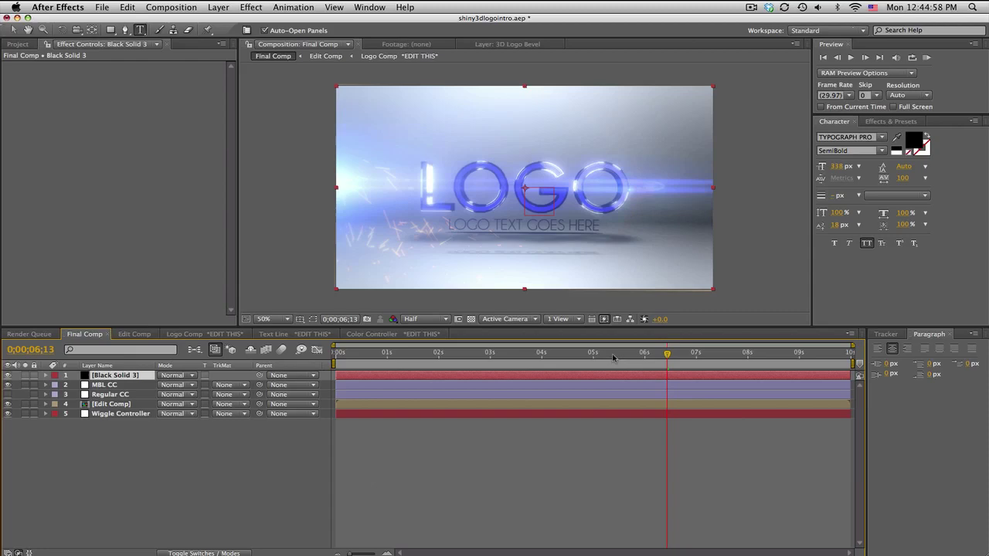
pyautogui.moveTo(613, 357); pyautogui.dragTo(521, 360)
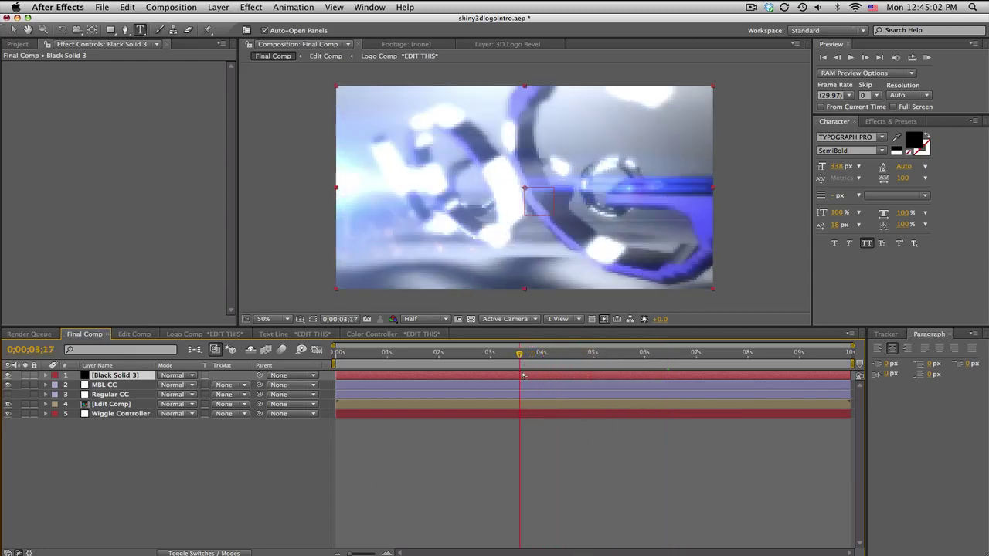
pyautogui.click(784, 354)
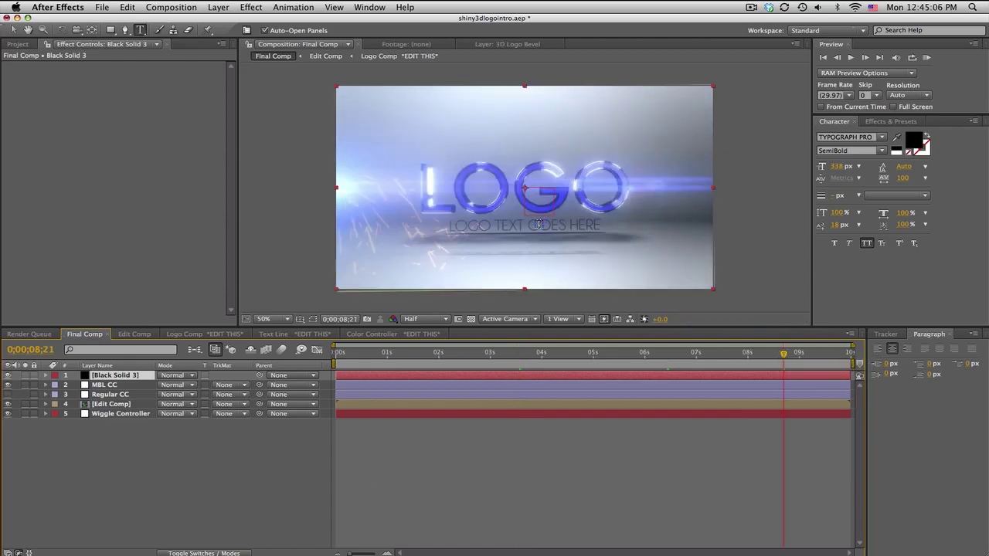
# Step: In Text Line at Full resolution, change the subtitle to 'BAKERSTUTS'
pyautogui.click(309, 334)
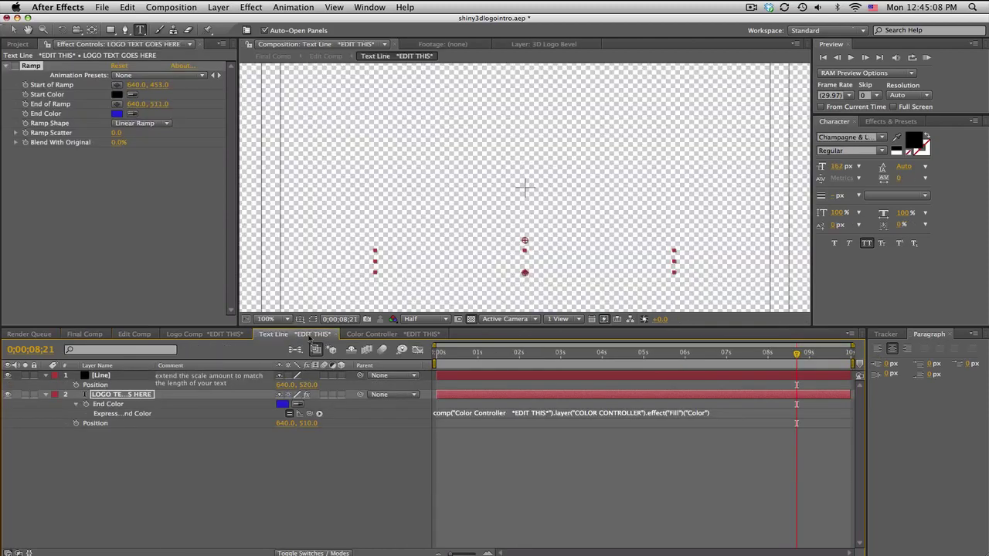
pyautogui.click(410, 319)
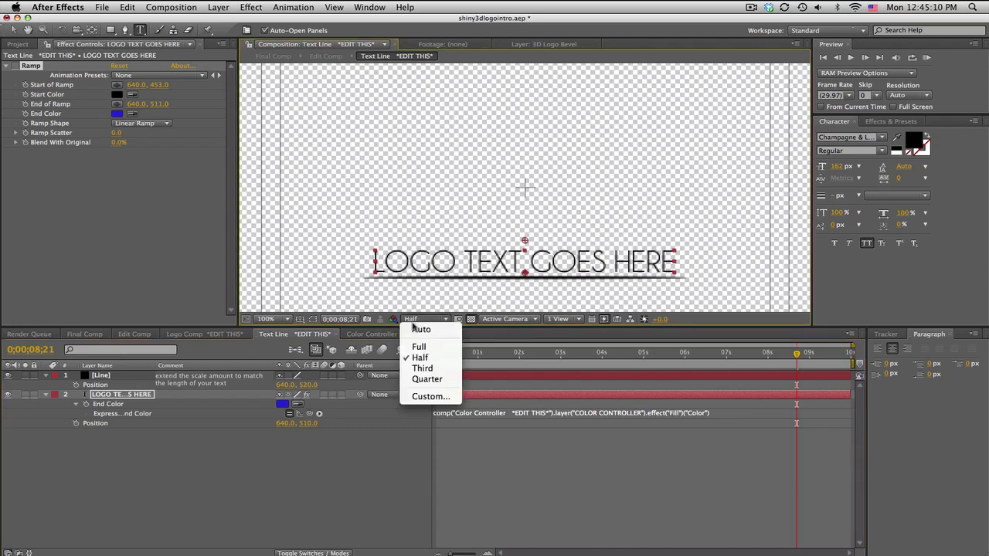
pyautogui.click(417, 347)
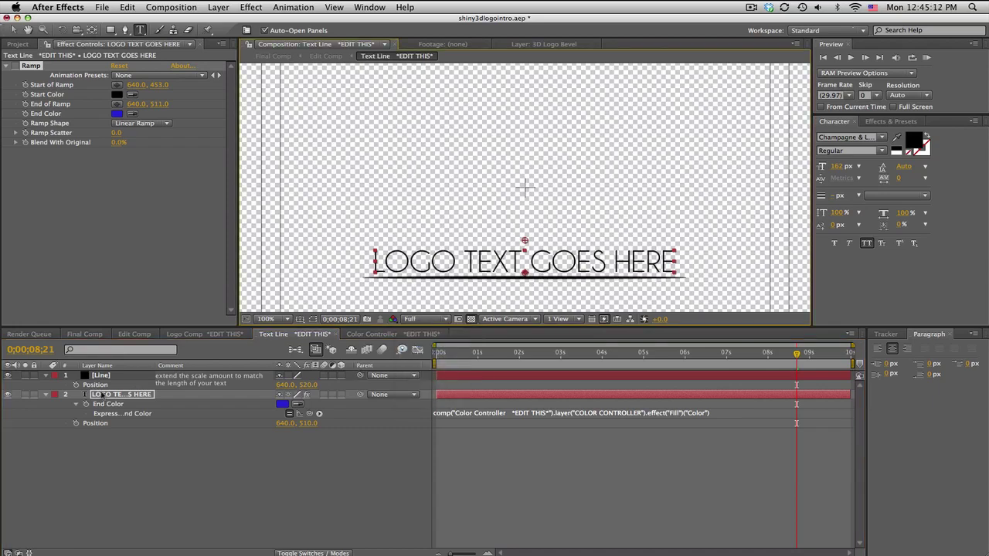
pyautogui.doubleClick(103, 395)
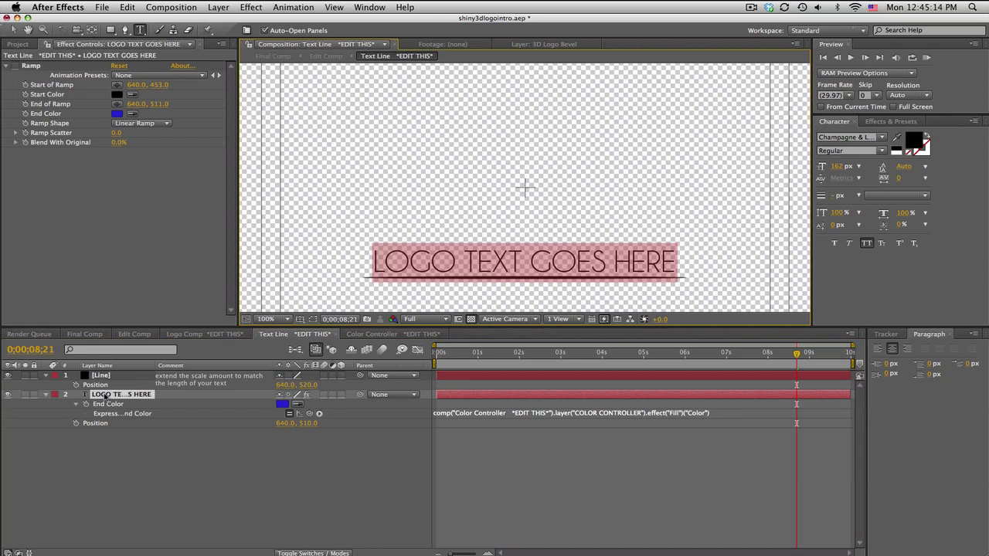
pyautogui.write('BAKERSTUTS')
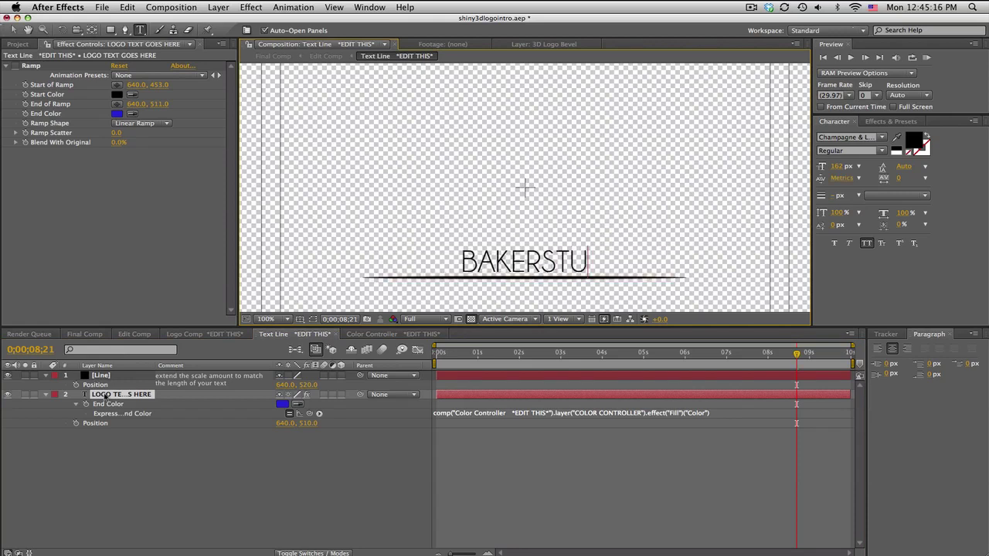
pyautogui.click(250, 471)
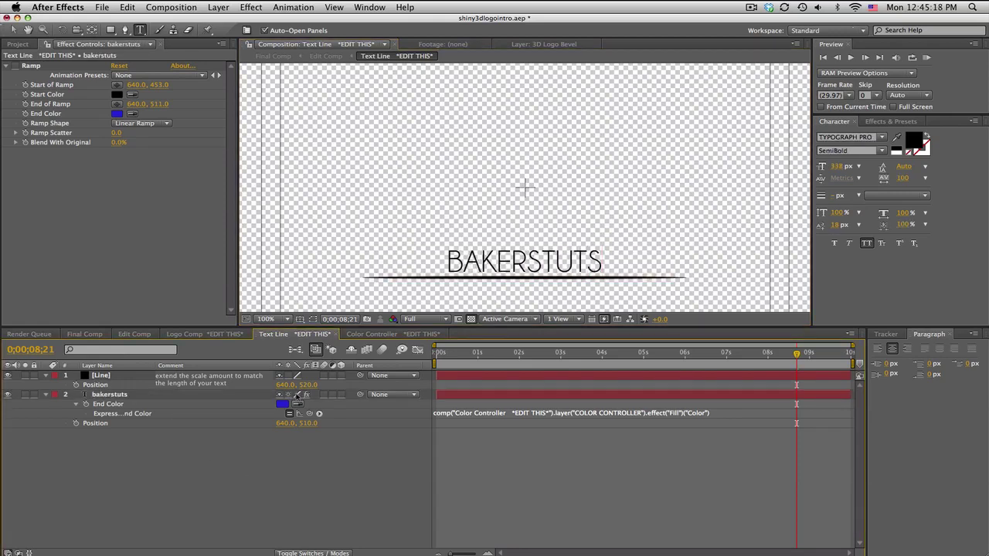
# Step: Scale the [Line] layer to 22% at 7;00 to fit under BAKERSTUTS, then return to Final Comp
pyautogui.click(107, 377)
pyautogui.press('s')
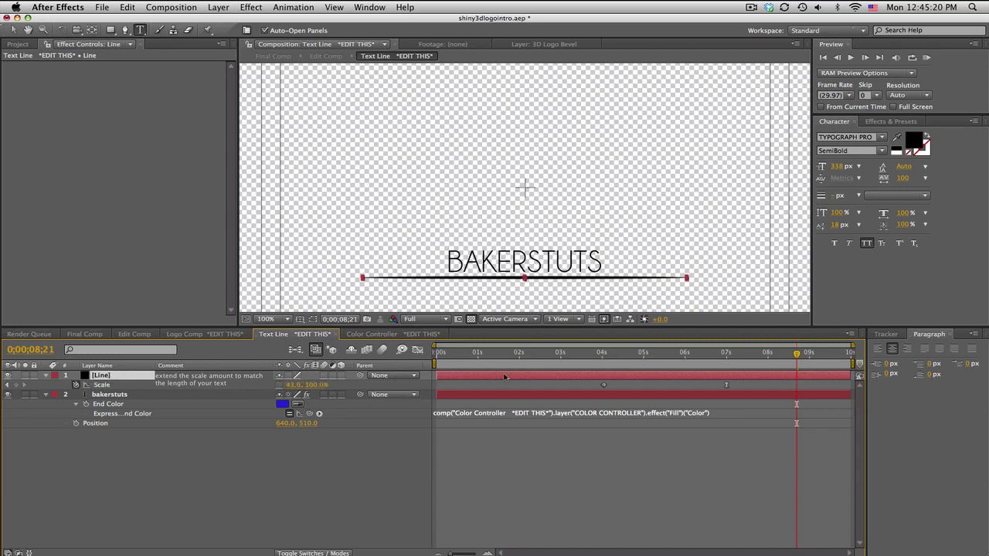
pyautogui.click(722, 353)
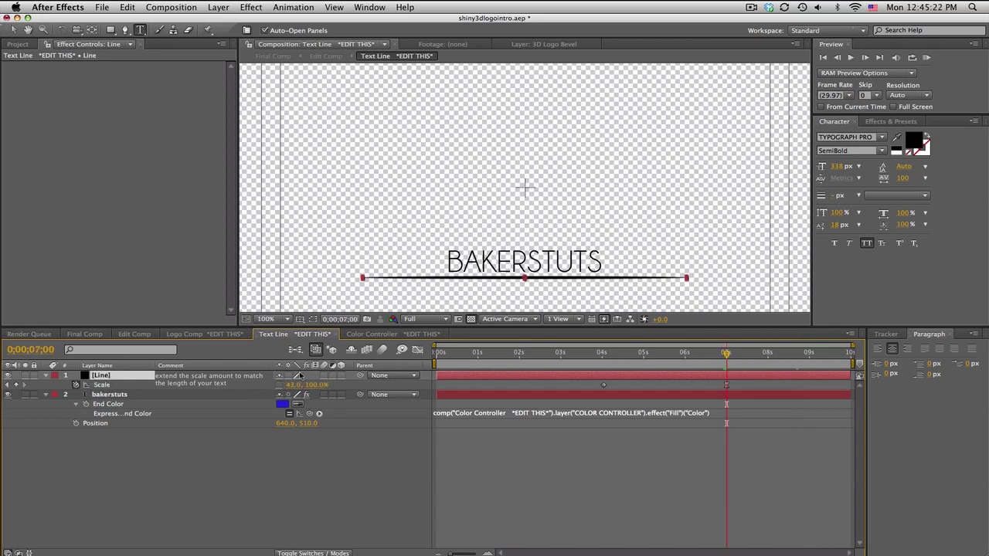
pyautogui.moveTo(292, 386); pyautogui.dragTo(274, 390)
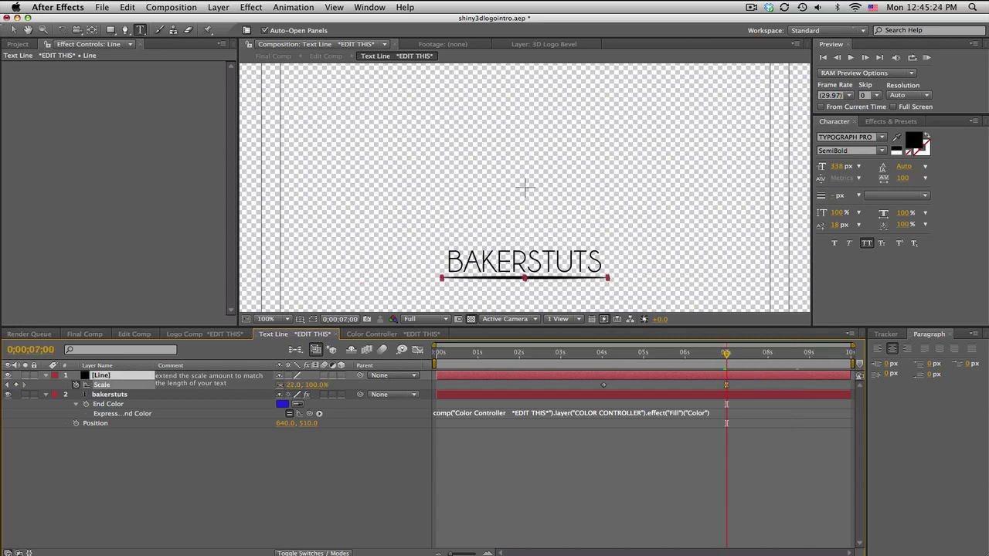
pyautogui.click(81, 337)
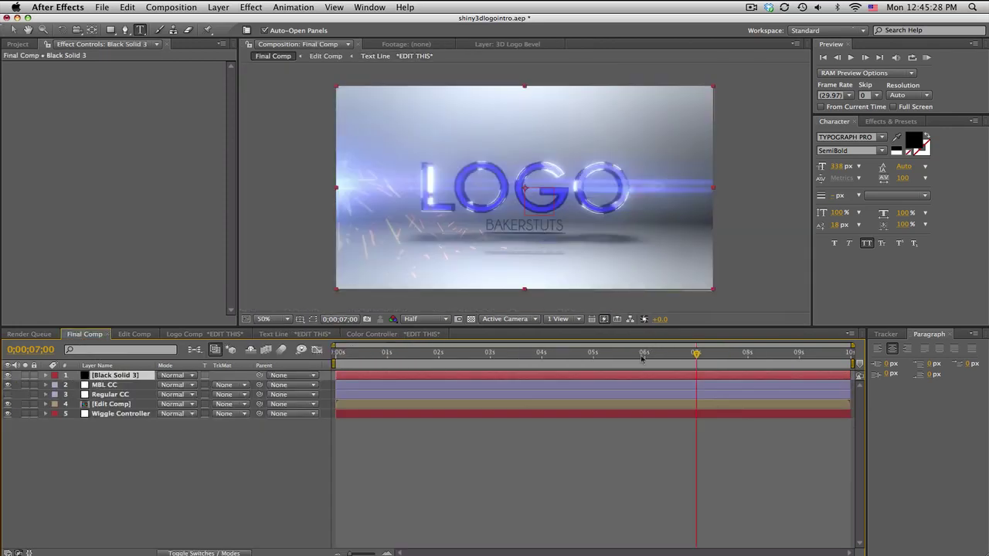
# Step: Change the Color Controller fill from blue to red (DA4022) and return to Final Comp
pyautogui.click(392, 334)
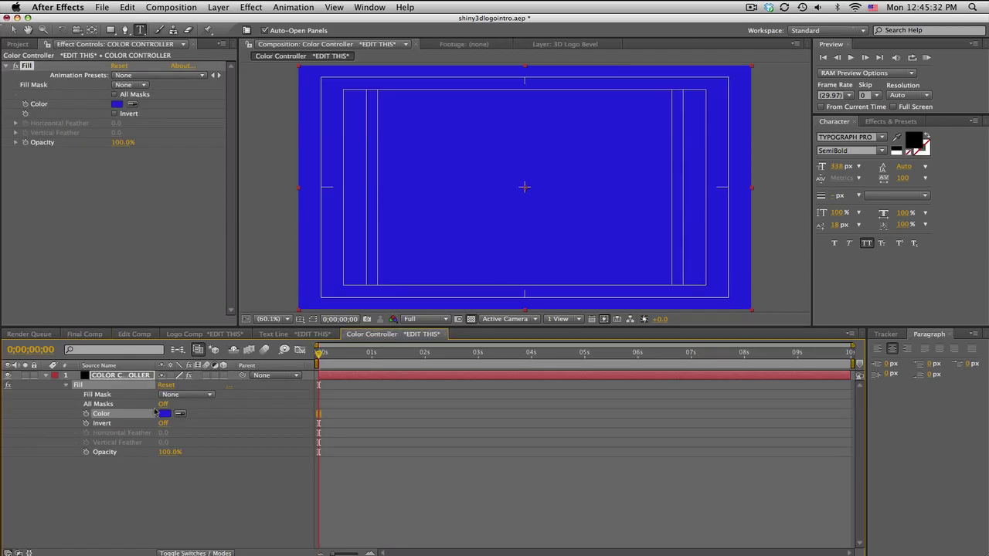
pyautogui.click(117, 104)
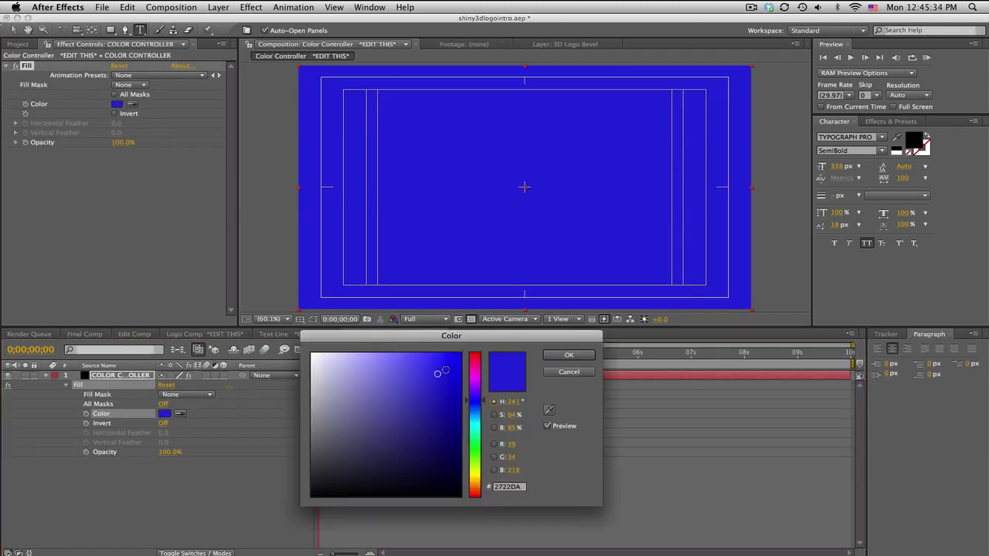
pyautogui.moveTo(478, 401); pyautogui.dragTo(480, 494)
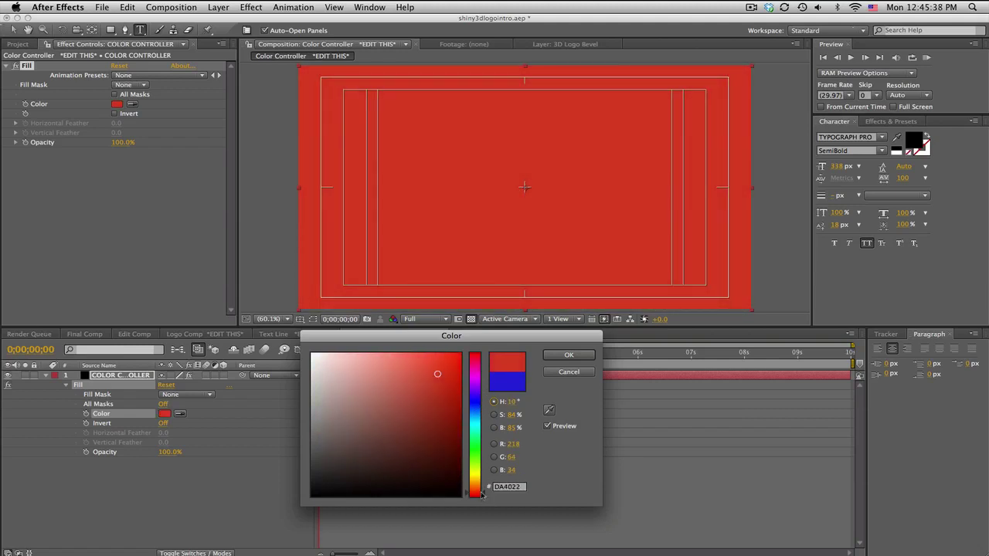
pyautogui.click(572, 359)
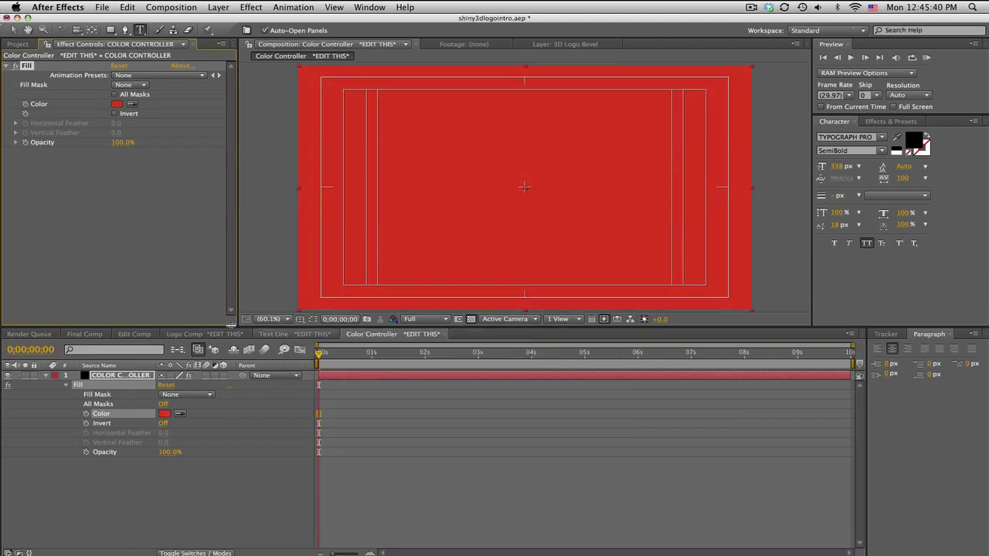
pyautogui.click(86, 335)
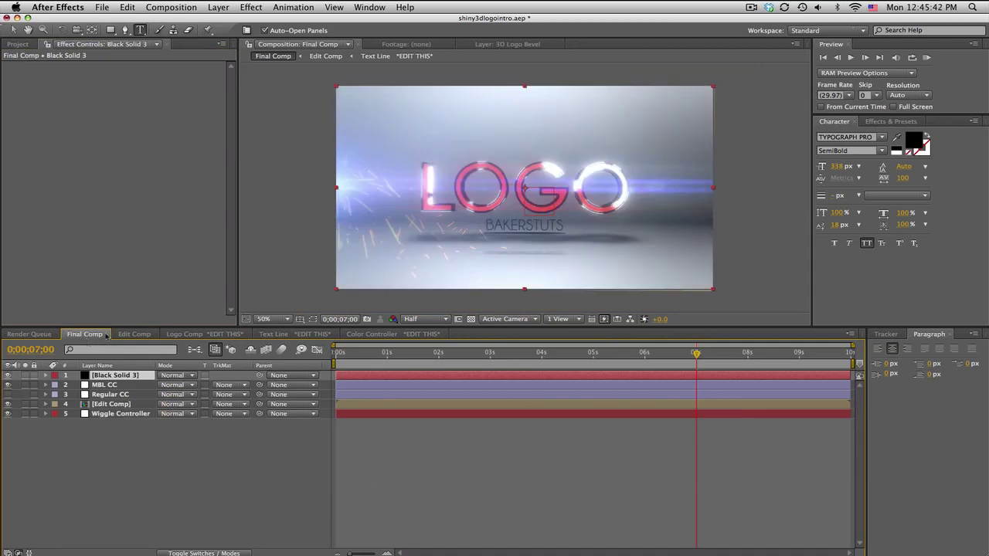
# Step: At about four seconds, nudge the Color Controller fill hue toward DA3822 and return to Final Comp
pyautogui.click(543, 354)
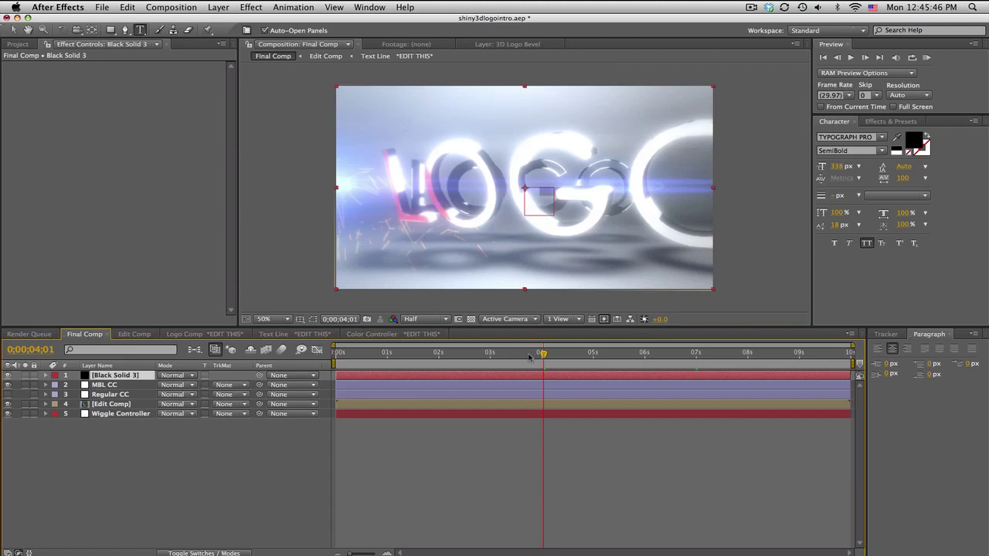
pyautogui.click(412, 336)
pyautogui.click(166, 414)
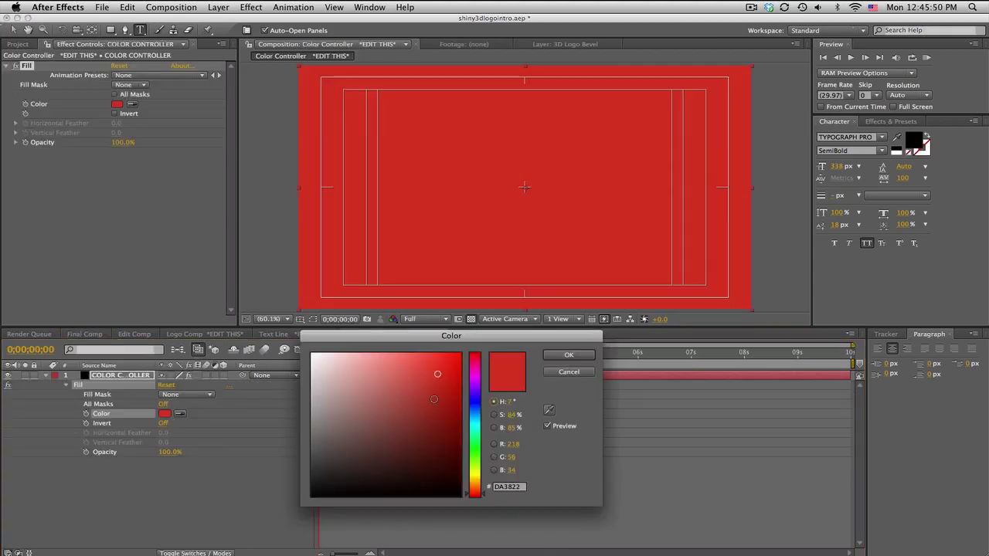
pyautogui.click(476, 401)
pyautogui.click(569, 355)
pyautogui.click(99, 336)
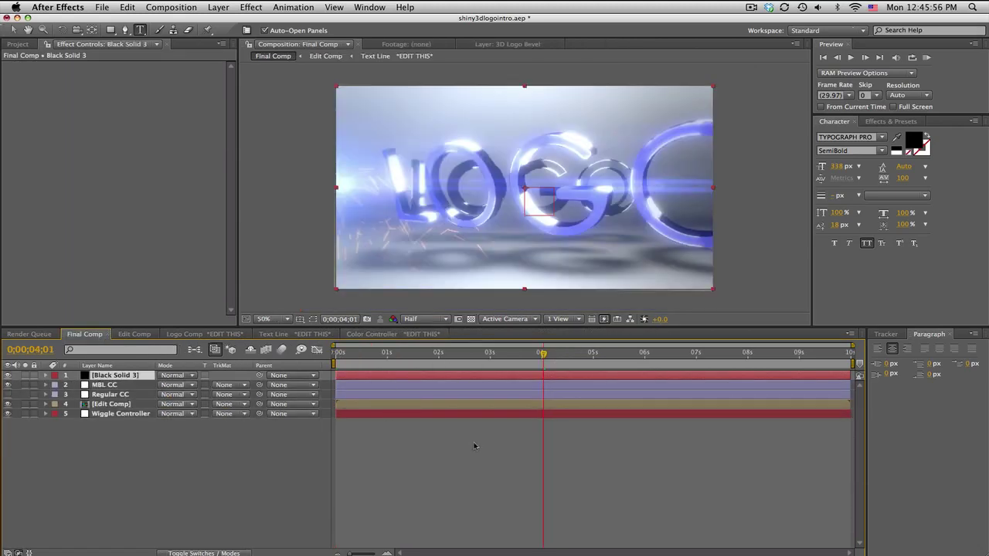
# Step: Show the Wiggle Controller's Position Amount 5 and Rotation Amount 1, then step to 6;23
pyautogui.click(124, 422)
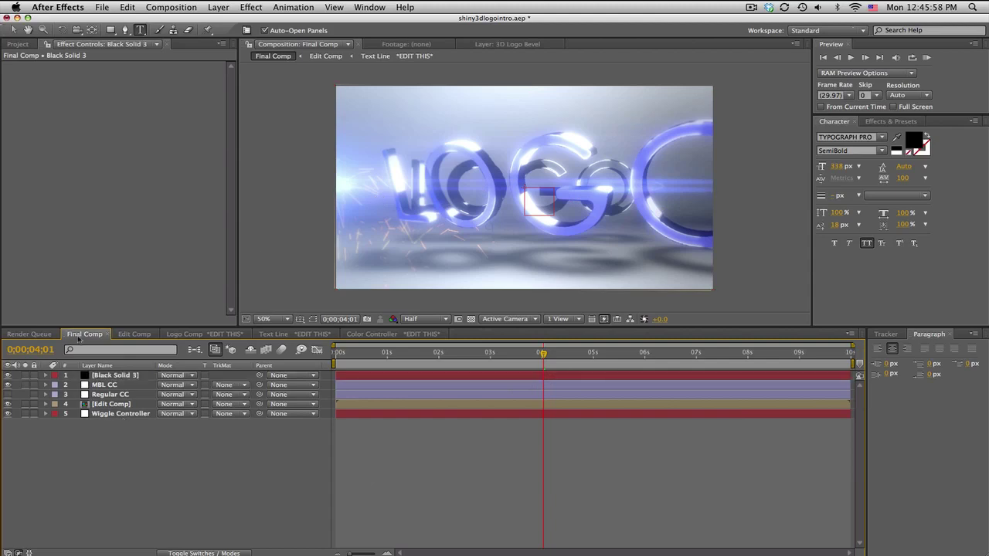
pyautogui.click(132, 417)
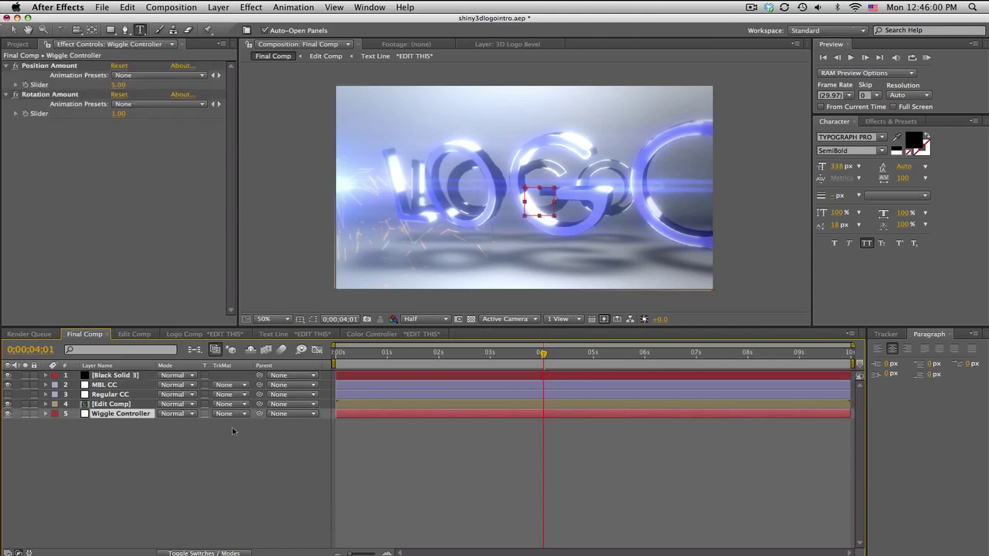
pyautogui.moveTo(489, 352)
pyautogui.mouseDown()
pyautogui.moveTo(451, 353)
pyautogui.moveTo(503, 353)
pyautogui.mouseUp()
pyautogui.click(592, 354)
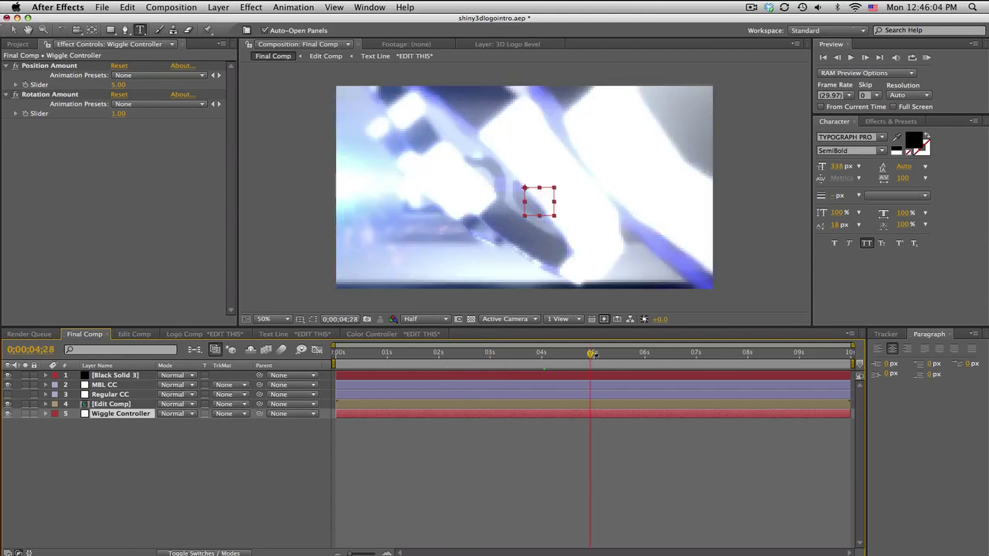
pyautogui.click(684, 354)
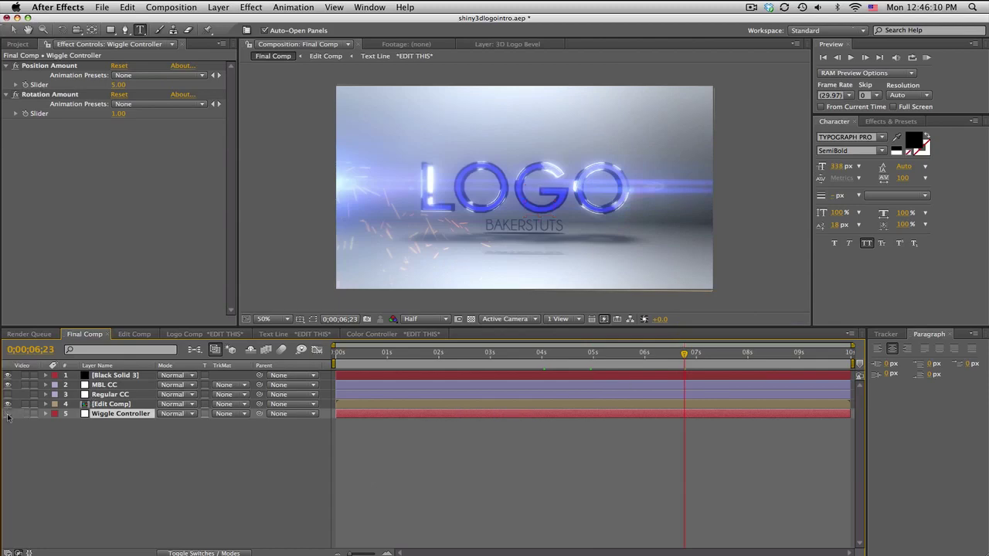
# Step: In Edit Comp, enlarge the timeline and select 3D Logo Shadow to show its Shatter settings
pyautogui.click(134, 335)
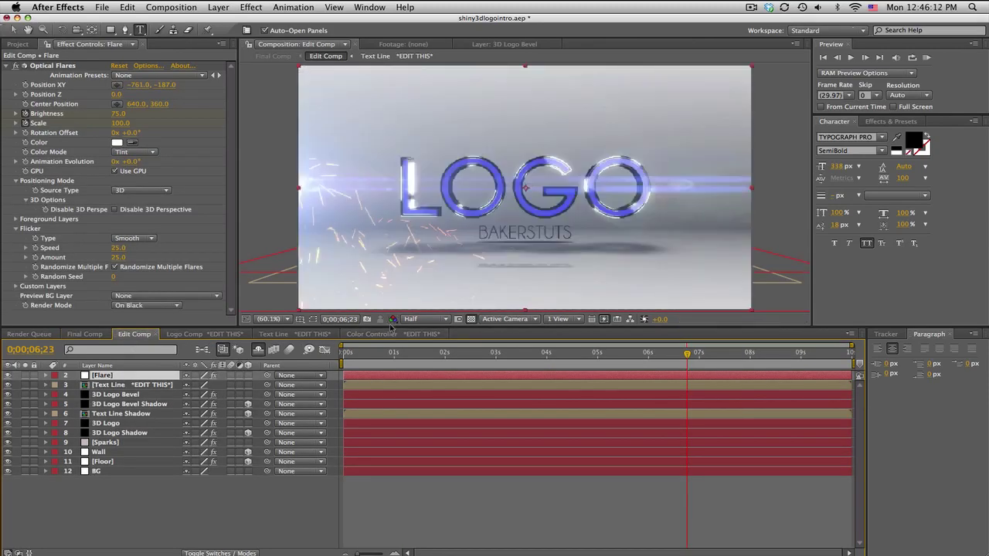
pyautogui.moveTo(390, 326); pyautogui.dragTo(394, 284)
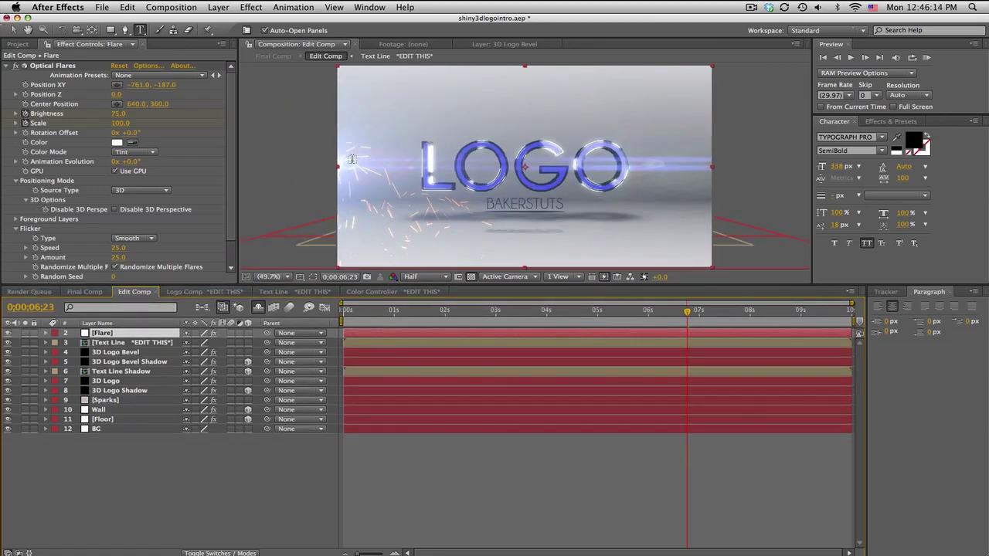
pyautogui.press('v')
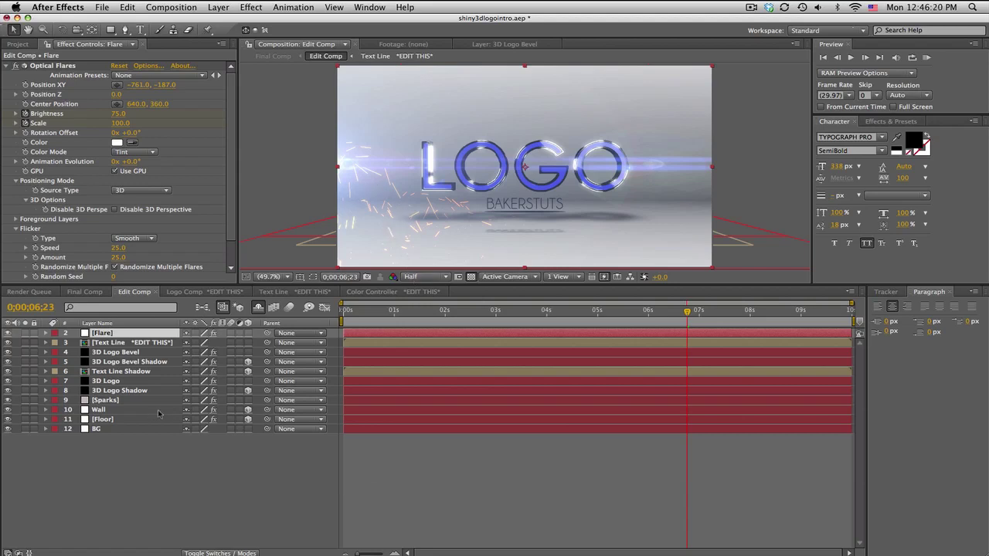
pyautogui.click(140, 392)
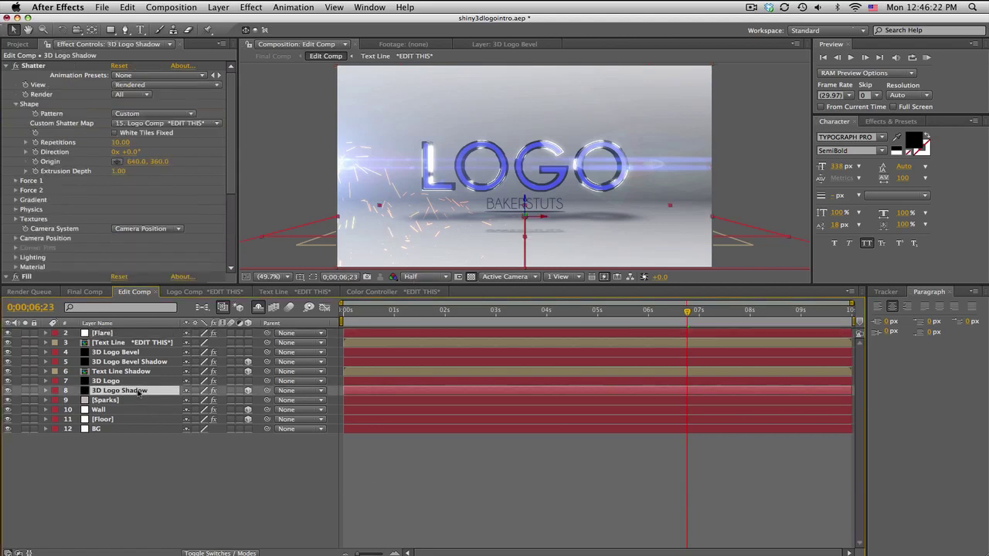
# Step: Step the shatter animation from 4;16 to 6;29, then return to Final Comp
pyautogui.click(576, 314)
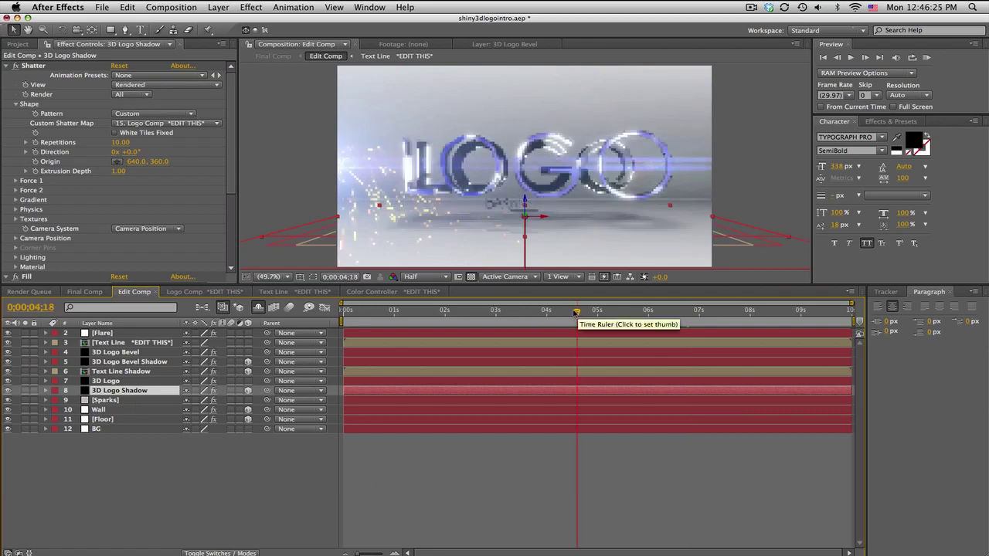
pyautogui.click(640, 314)
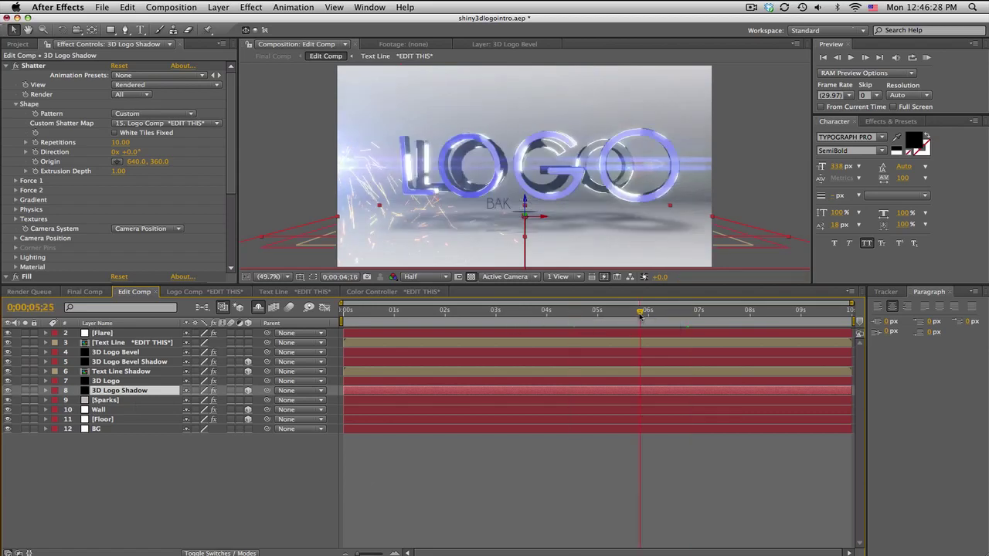
pyautogui.click(689, 314)
pyautogui.click(698, 311)
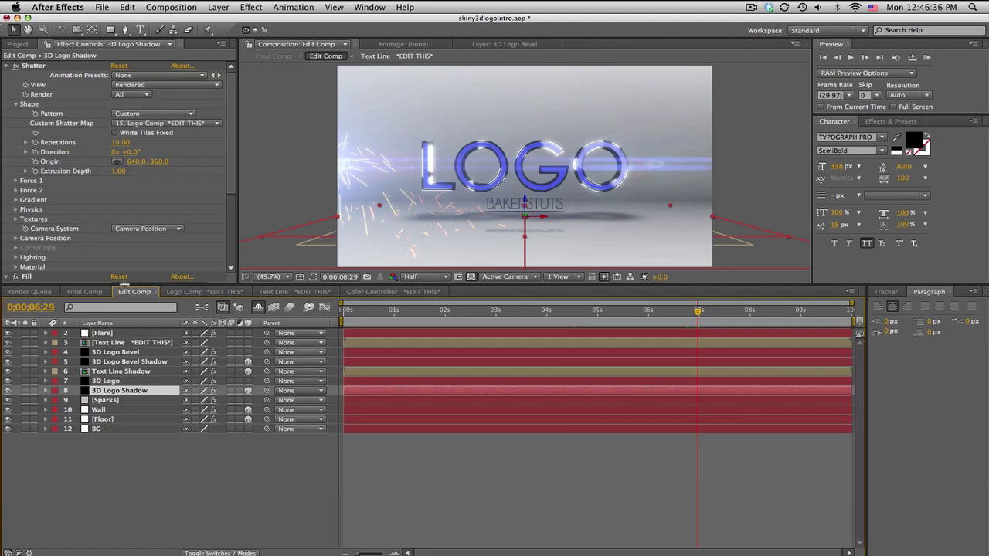
pyautogui.click(84, 292)
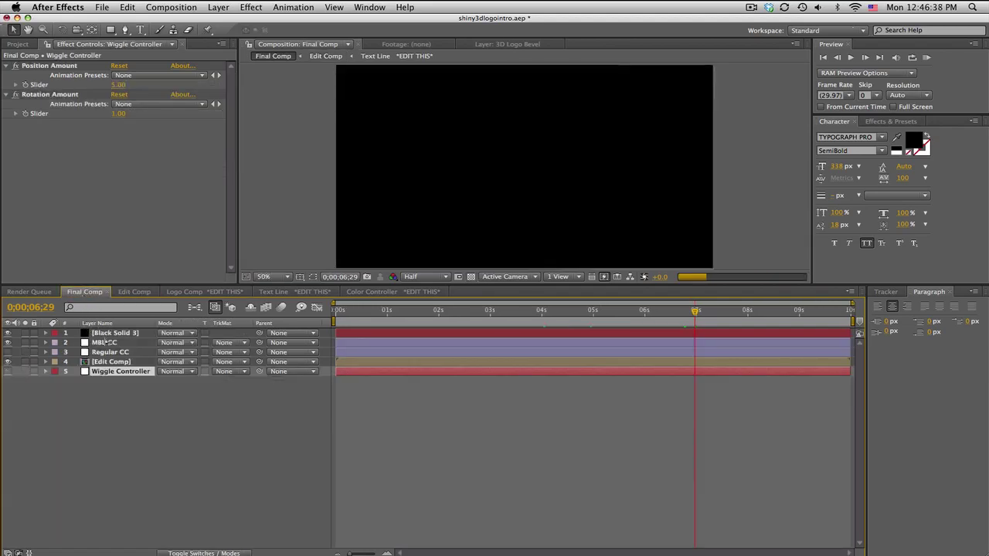
# Step: Toggle the MBL CC and Regular CC colour-correction layers to compare looks, then view Logo Comp
pyautogui.click(104, 342)
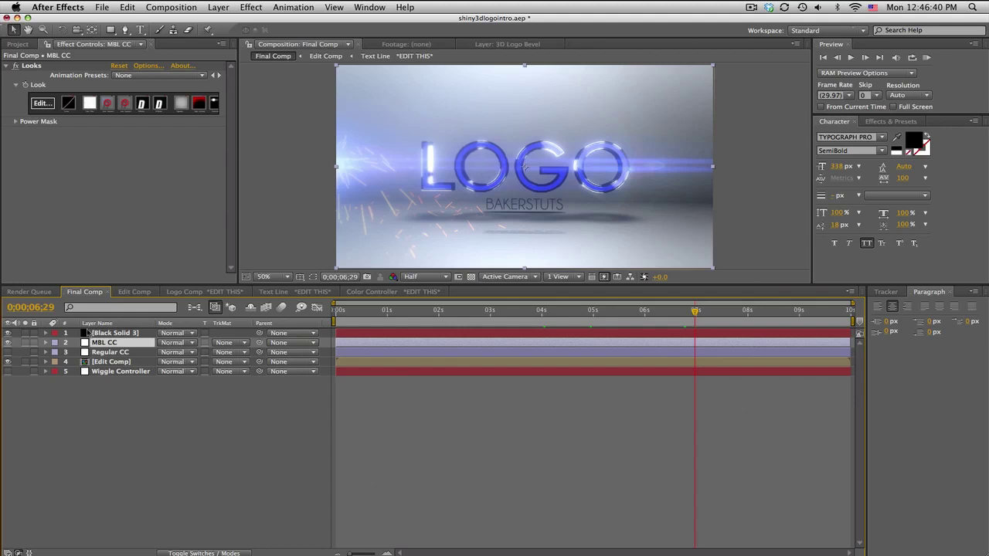
pyautogui.click(8, 343)
pyautogui.click(8, 353)
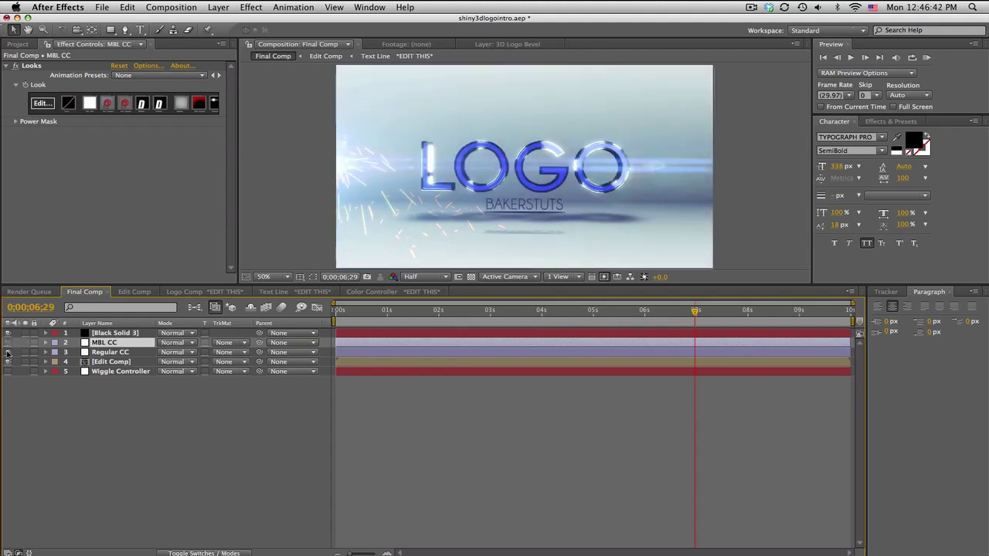
pyautogui.click(129, 354)
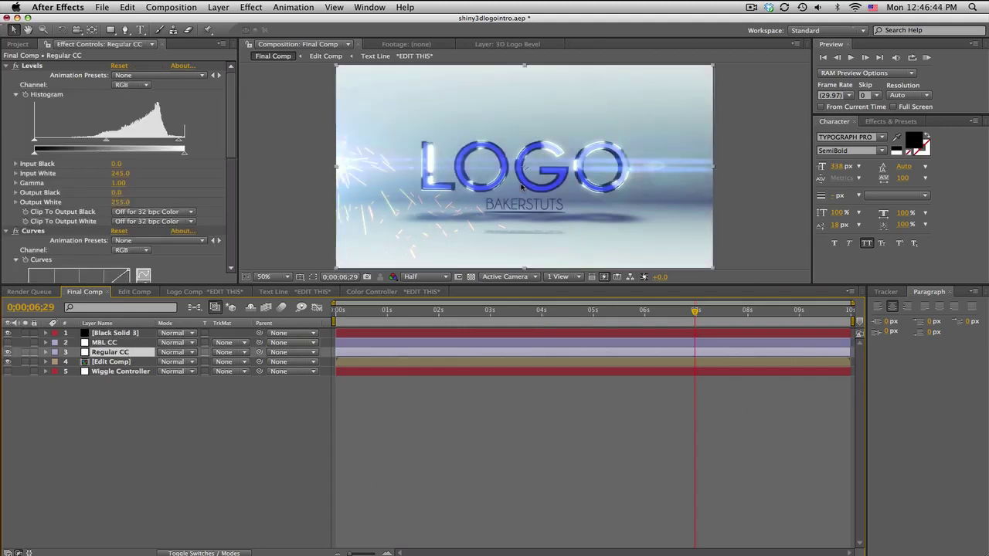
pyautogui.moveTo(231, 117)
pyautogui.mouseDown()
pyautogui.moveTo(228, 224)
pyautogui.moveTo(228, 116)
pyautogui.mouseUp()
pyautogui.click(8, 352)
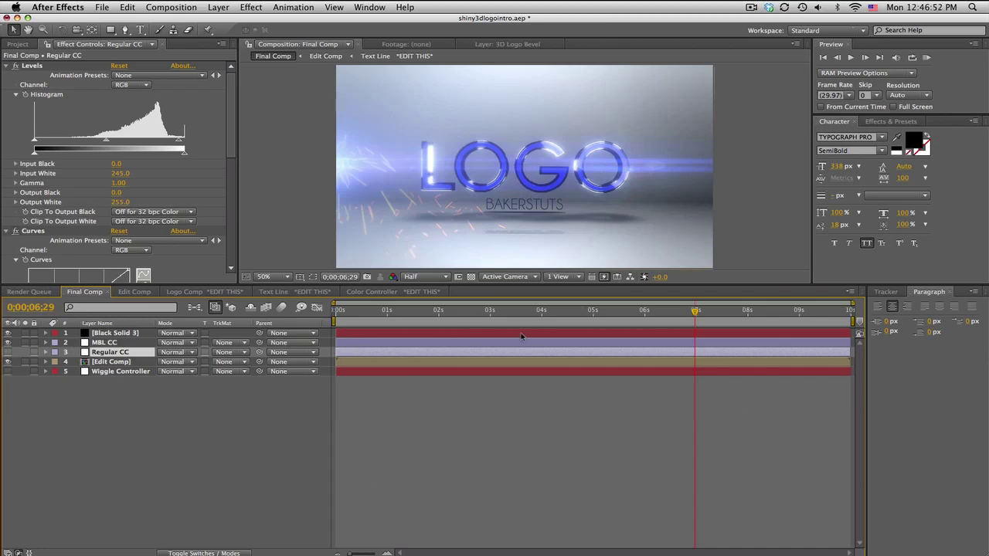
pyautogui.click(205, 291)
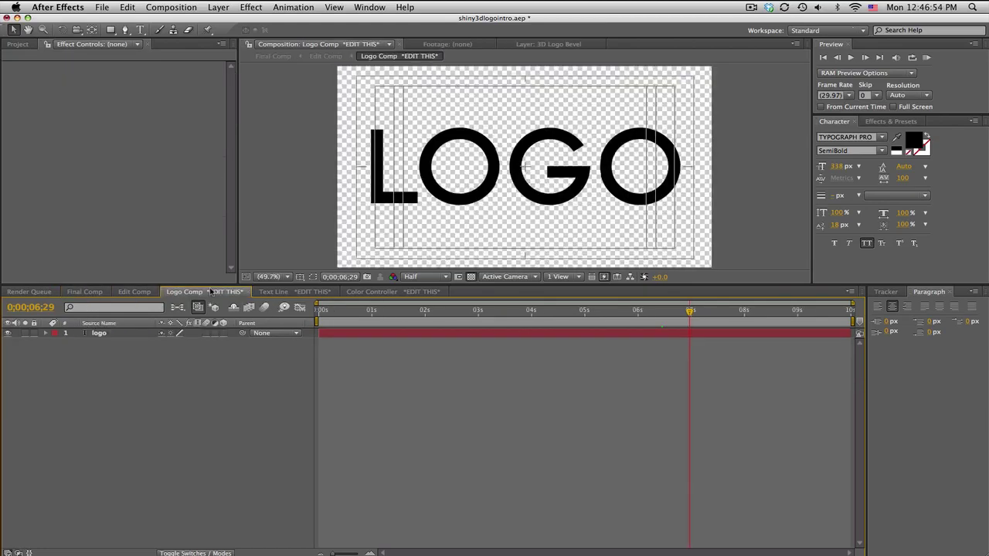
# Step: Back in Final Comp, step through the logo animation from 1;08 to 7;18
pyautogui.click(294, 291)
pyautogui.click(371, 293)
pyautogui.click(97, 293)
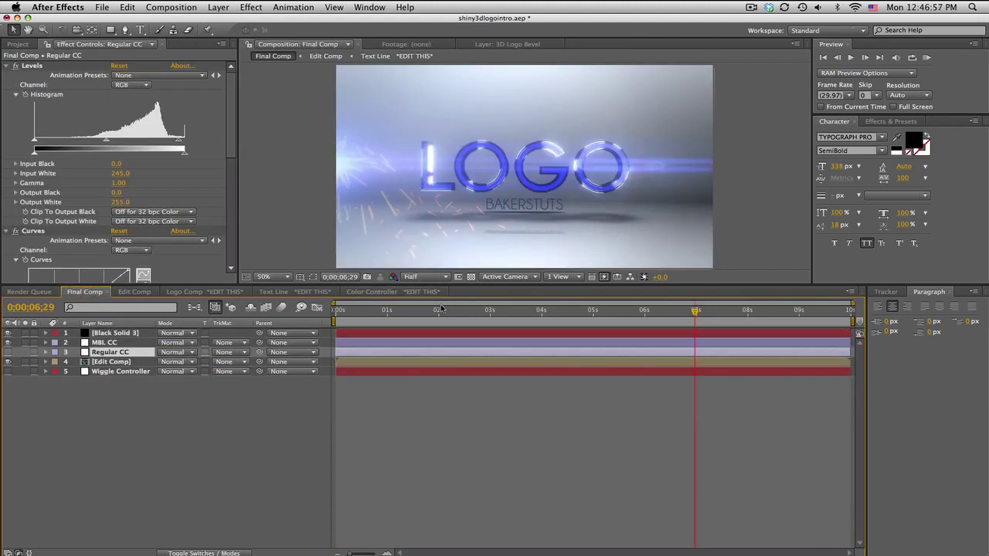
pyautogui.click(403, 311)
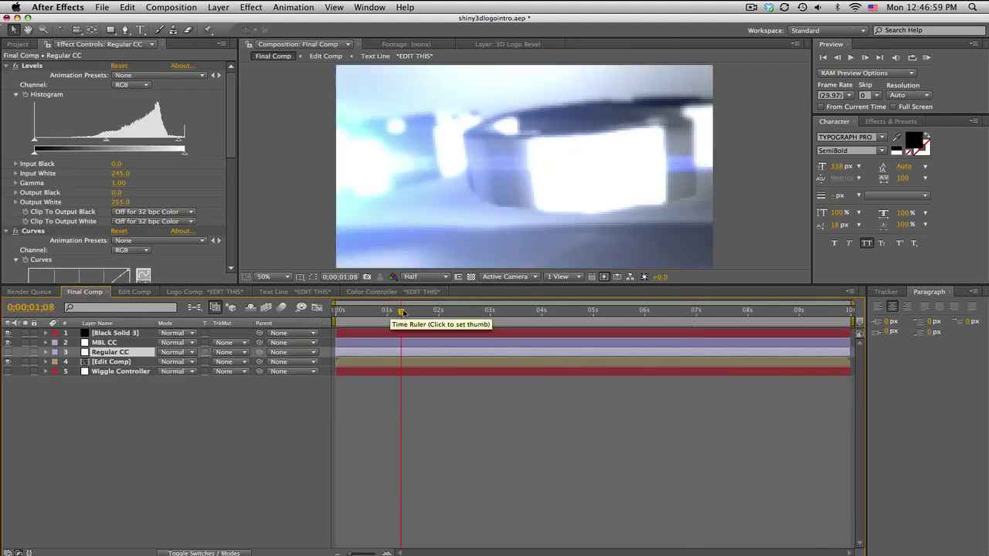
pyautogui.click(475, 312)
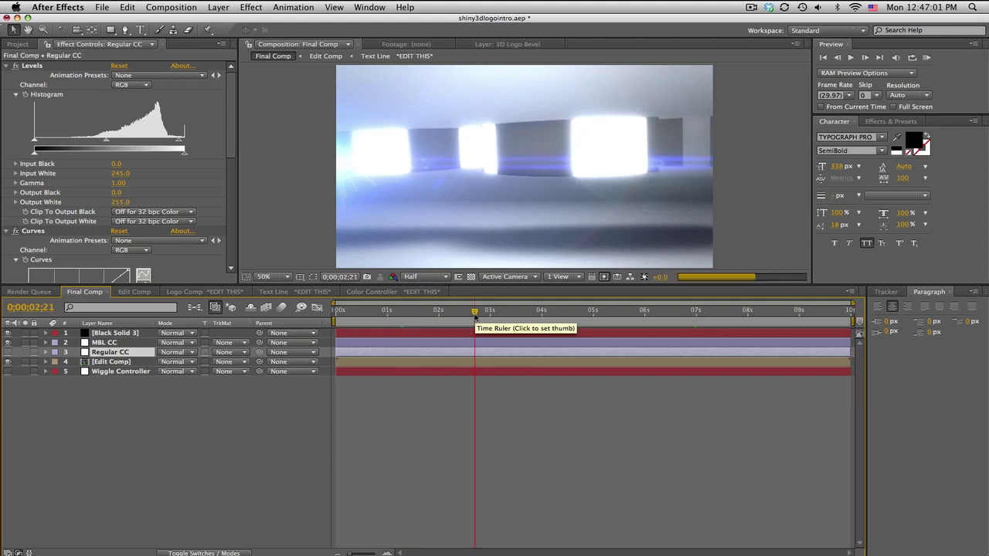
pyautogui.click(522, 313)
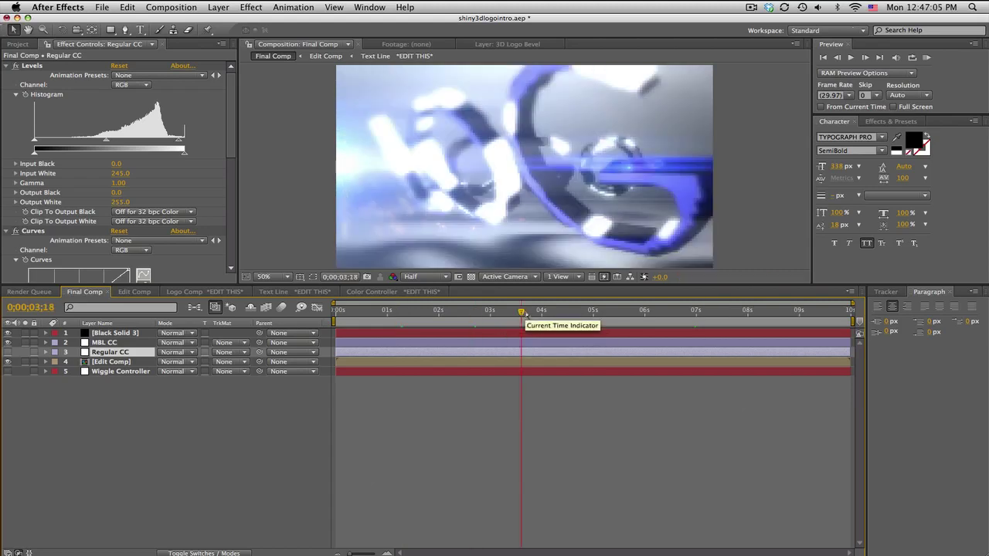
pyautogui.click(562, 312)
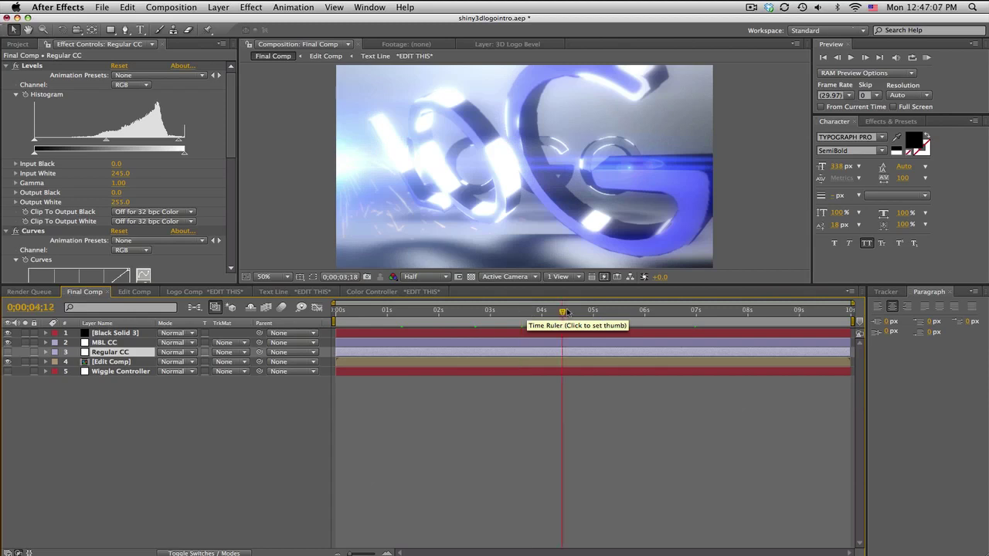
pyautogui.click(605, 313)
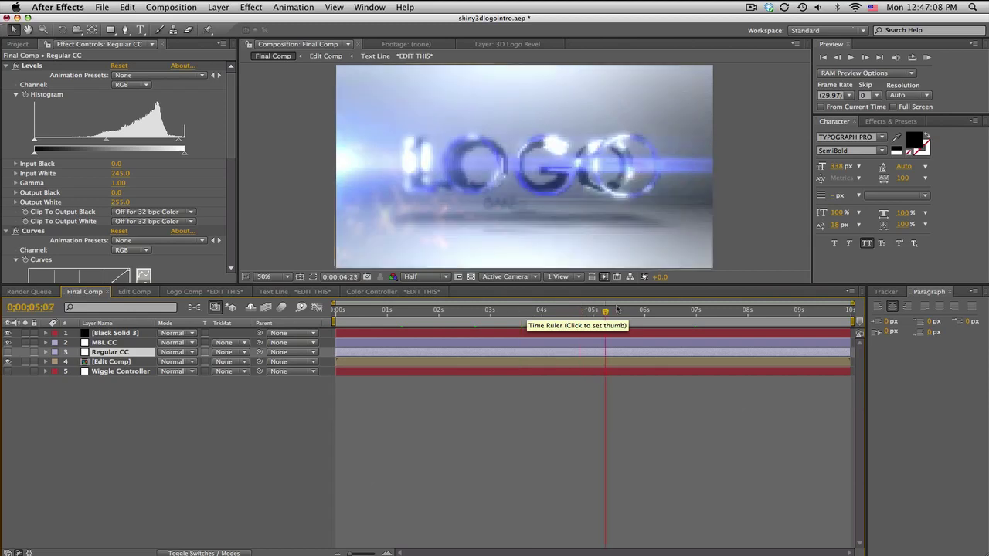
pyautogui.click(684, 312)
pyautogui.click(726, 312)
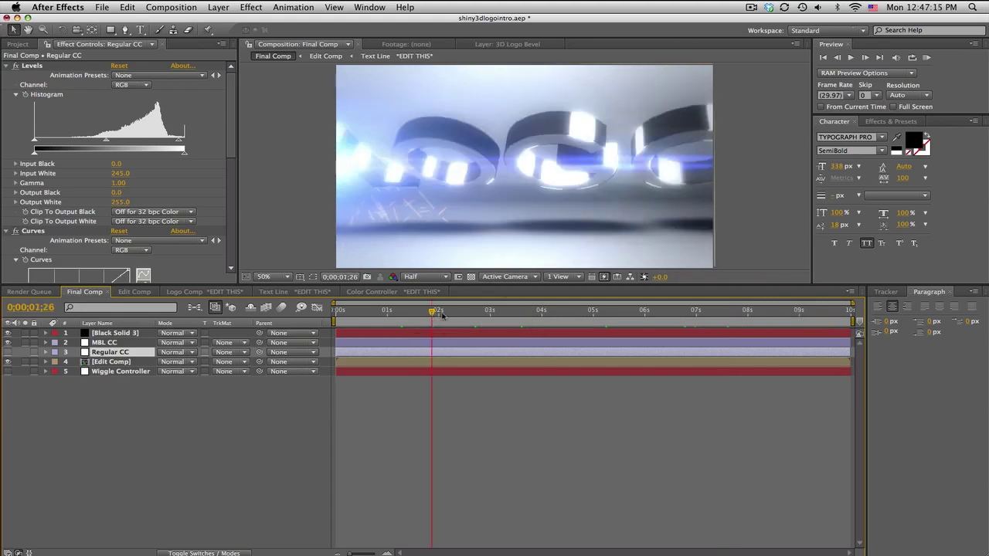
# Step: Scrub Final Comp again from 2;25 to 4;27 to check the blue-violet LOGO
pyautogui.click(482, 317)
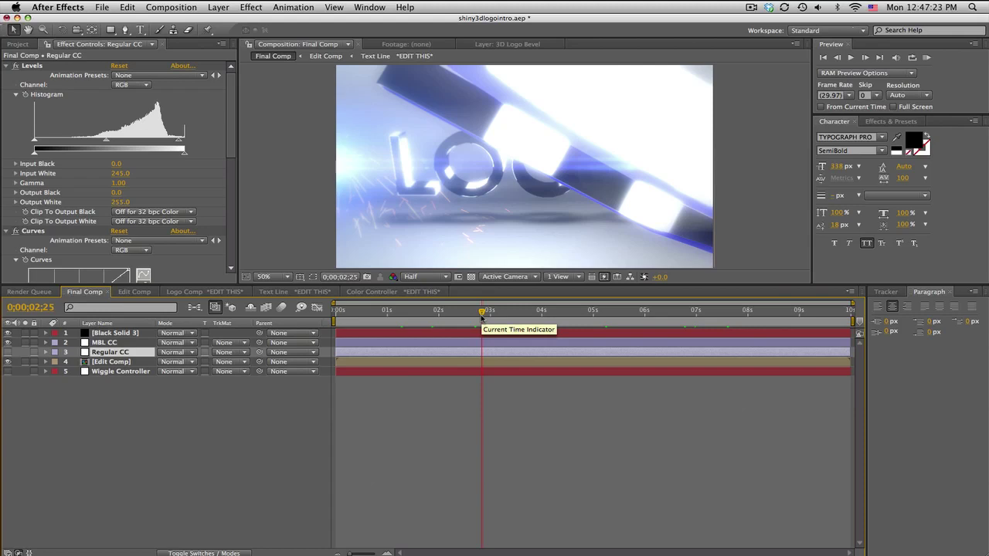
pyautogui.moveTo(481, 316); pyautogui.dragTo(520, 310)
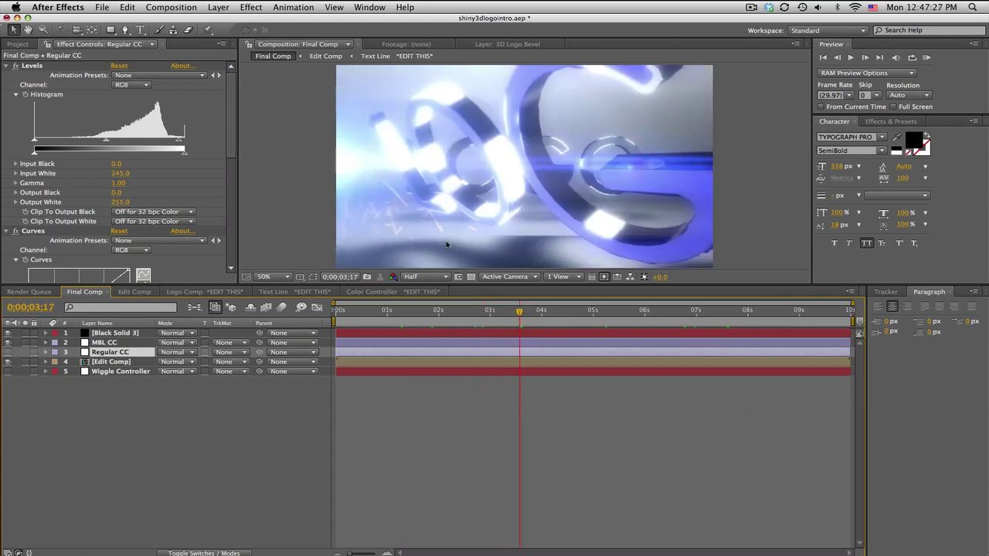
pyautogui.moveTo(547, 311); pyautogui.dragTo(576, 312)
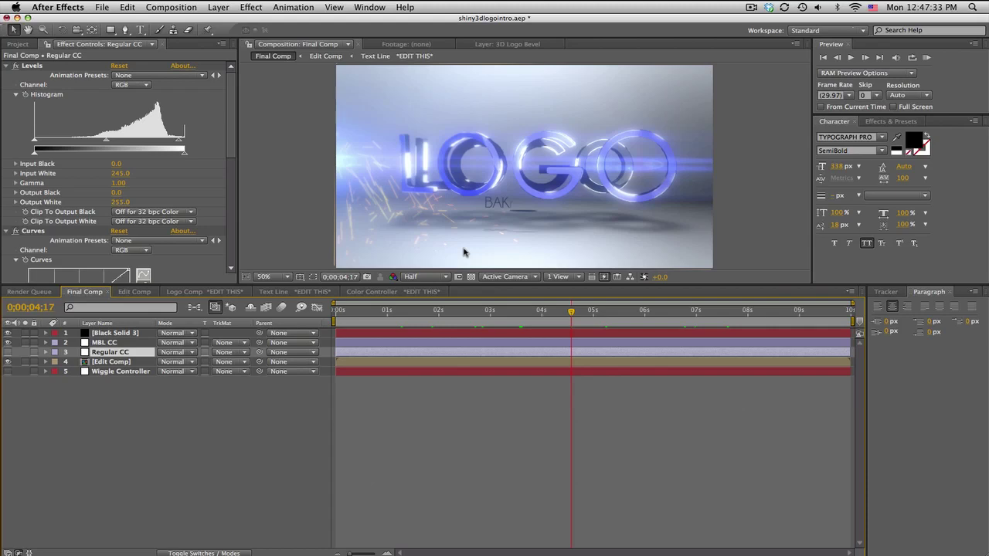
pyautogui.click(589, 312)
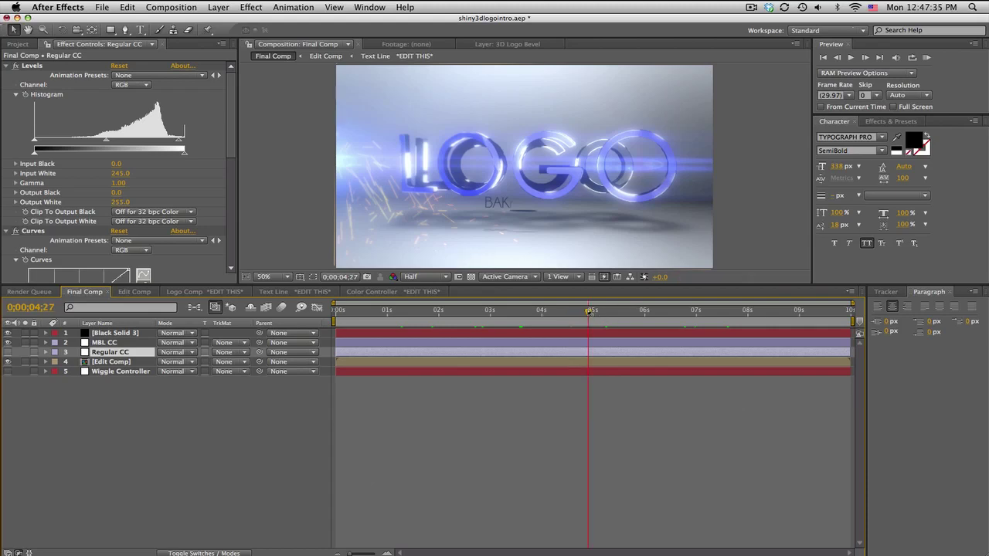